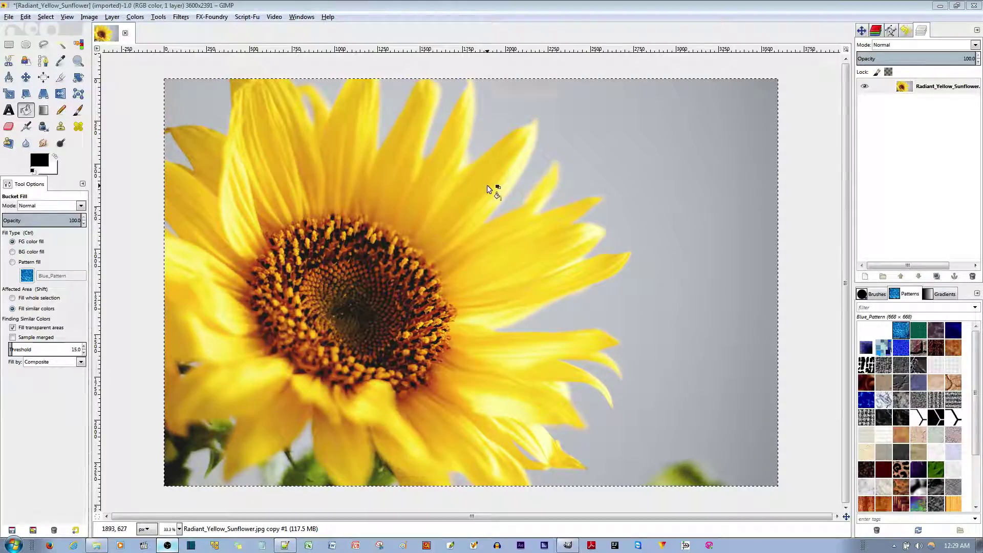
- Create a new blank image 1 pixel wide and 6 pixels high
left_click(10, 17)
left_click(23, 37)
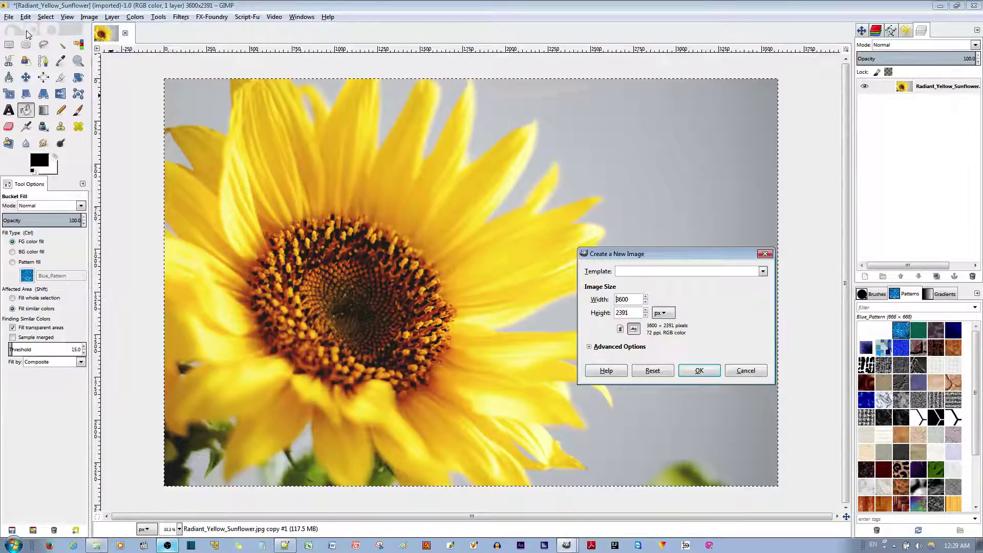
double_click(632, 300)
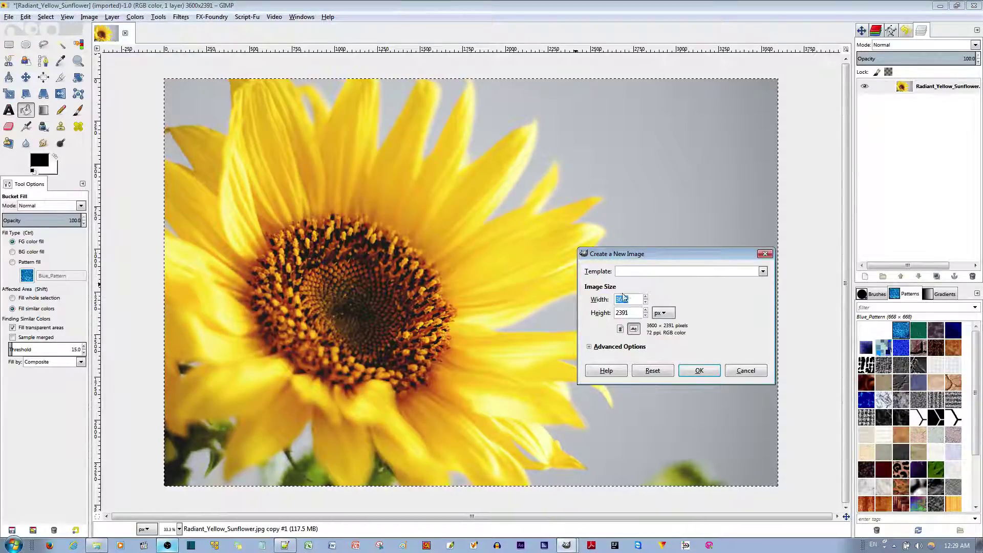
type("1")
double_click(631, 312)
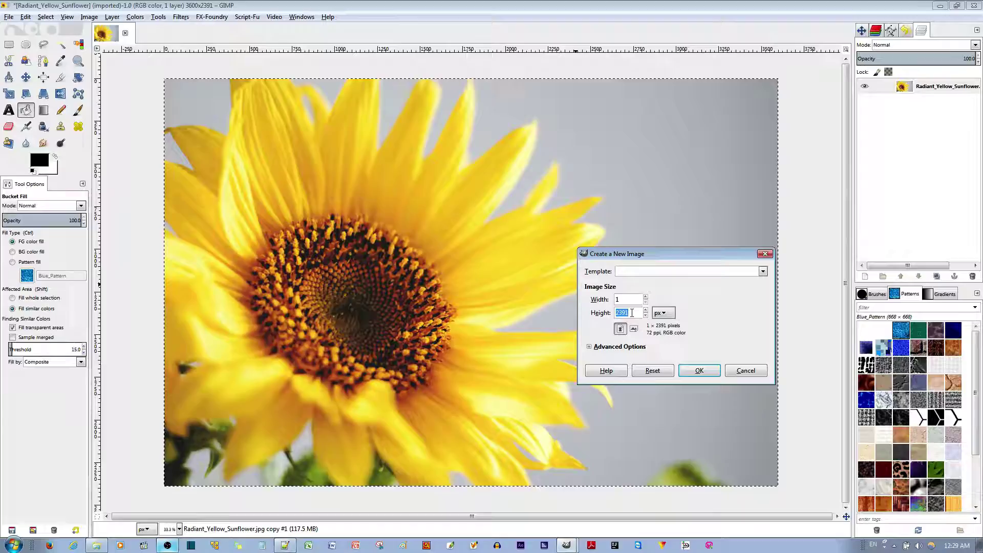
type("6")
left_click(699, 370)
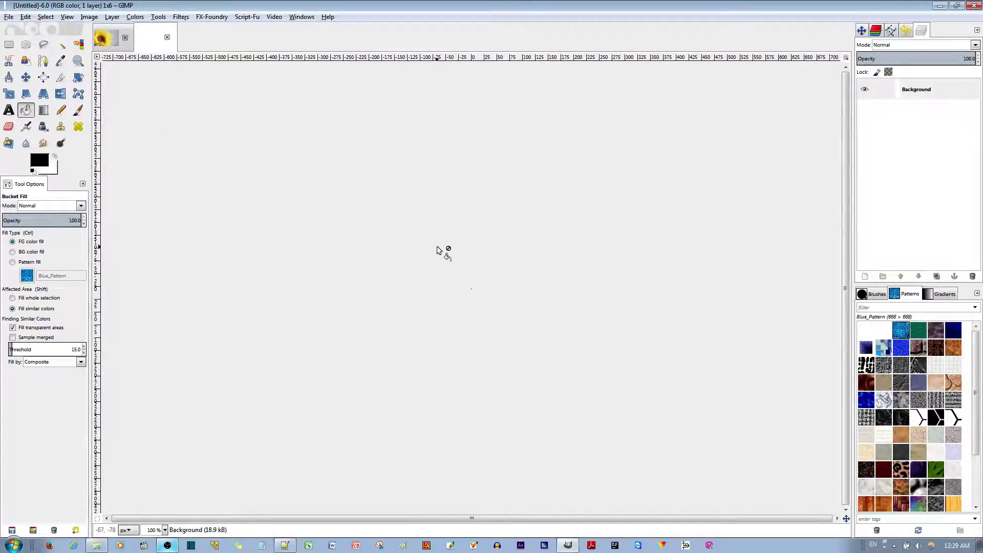
scroll(473, 276, "up", 3)
scroll(473, 277, "up", 3)
scroll(474, 276, "up", 3)
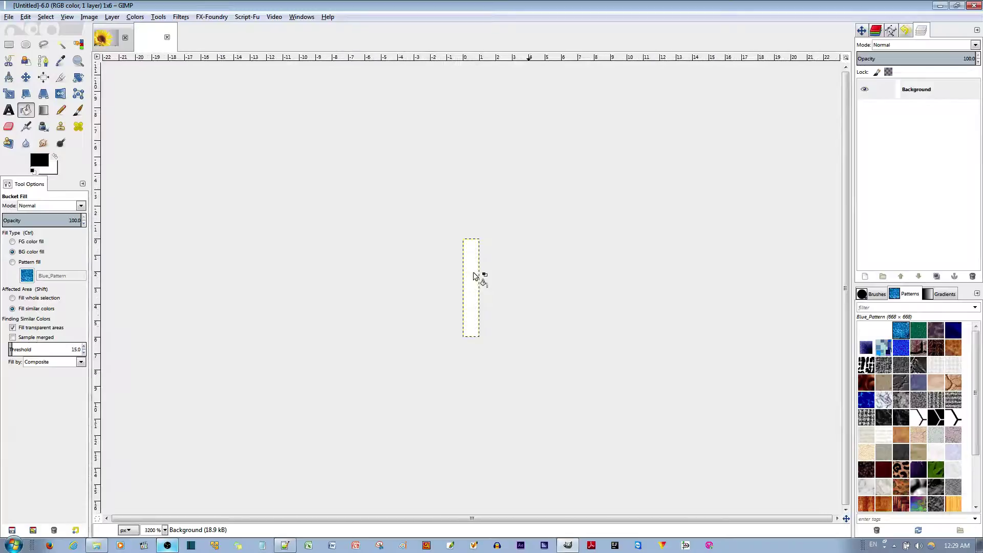
scroll(473, 276, "up", 2)
scroll(473, 276, "up", 1)
scroll(473, 276, "up", 1)
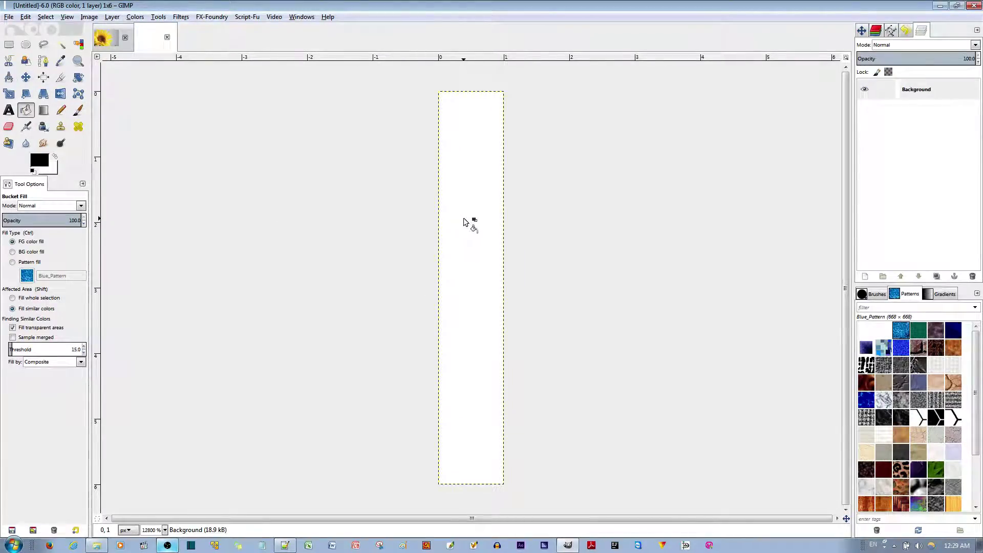
- Switch to the Move tool and click on the magnified 1 × 6 canvas
left_click(25, 77)
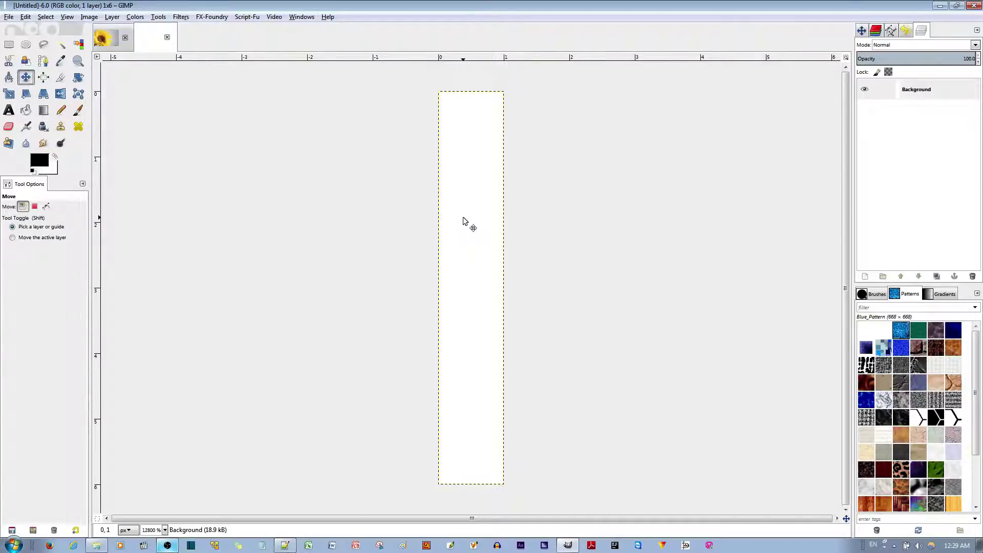
left_click(467, 248)
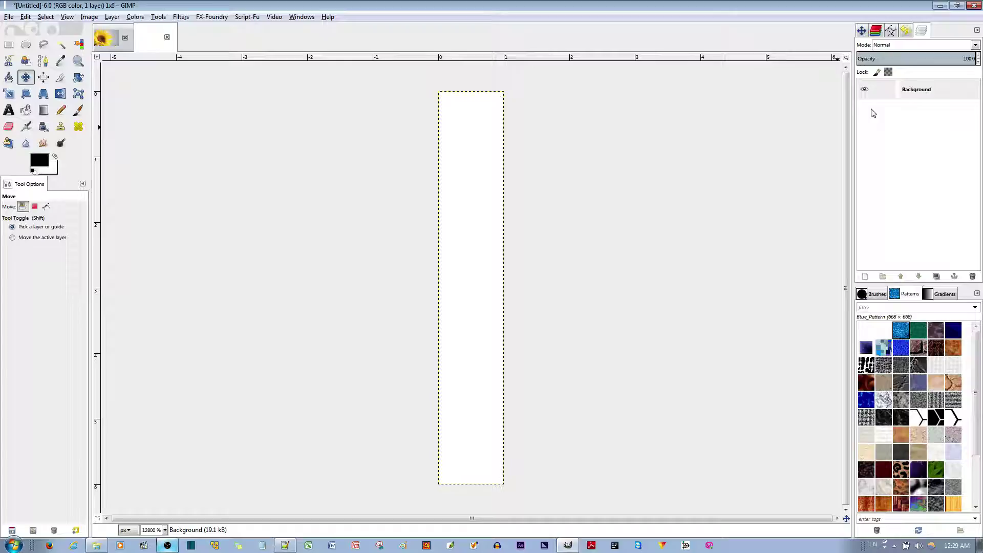
- Add an alpha channel to the Background layer and delete its white pixels
left_click(899, 94)
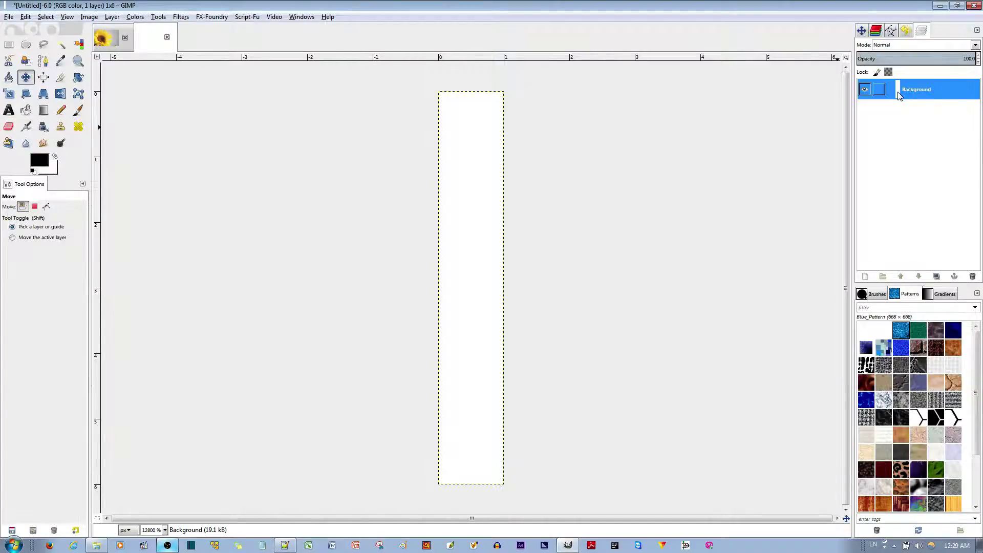
right_click(898, 93)
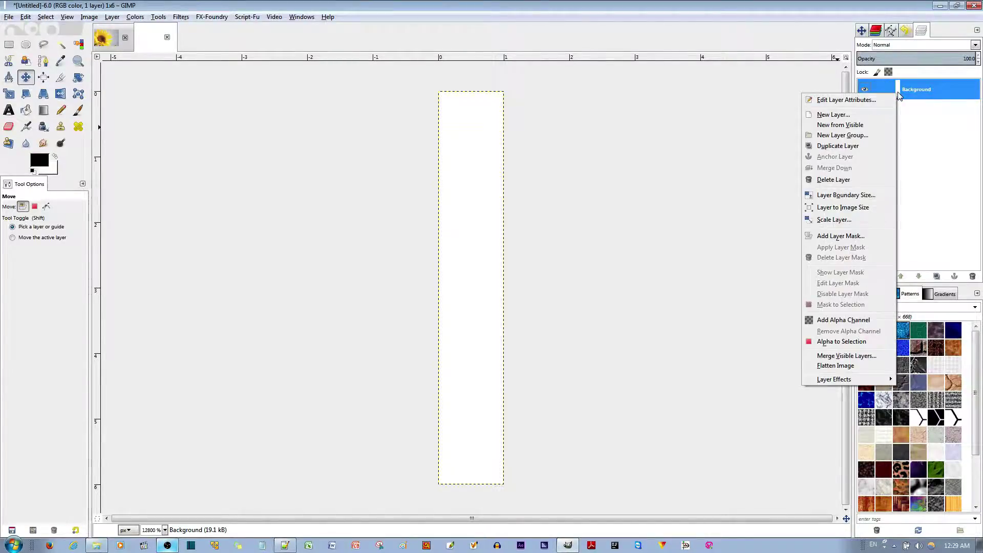
left_click(859, 320)
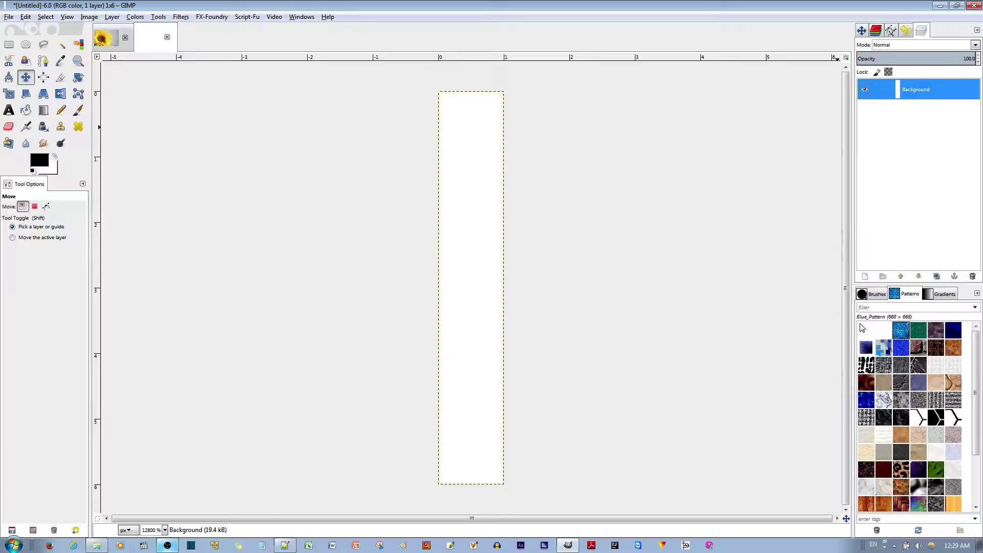
left_click(463, 247)
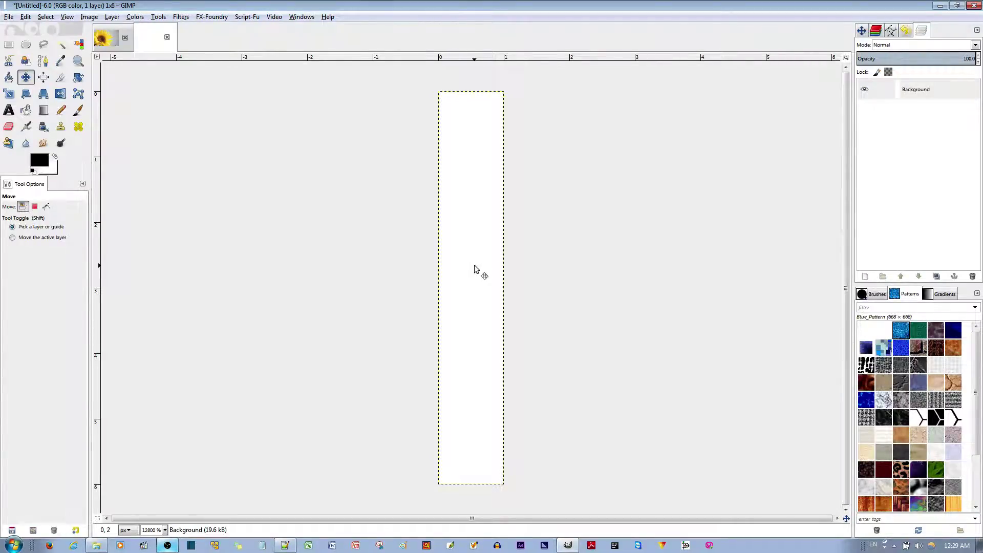
key("Delete")
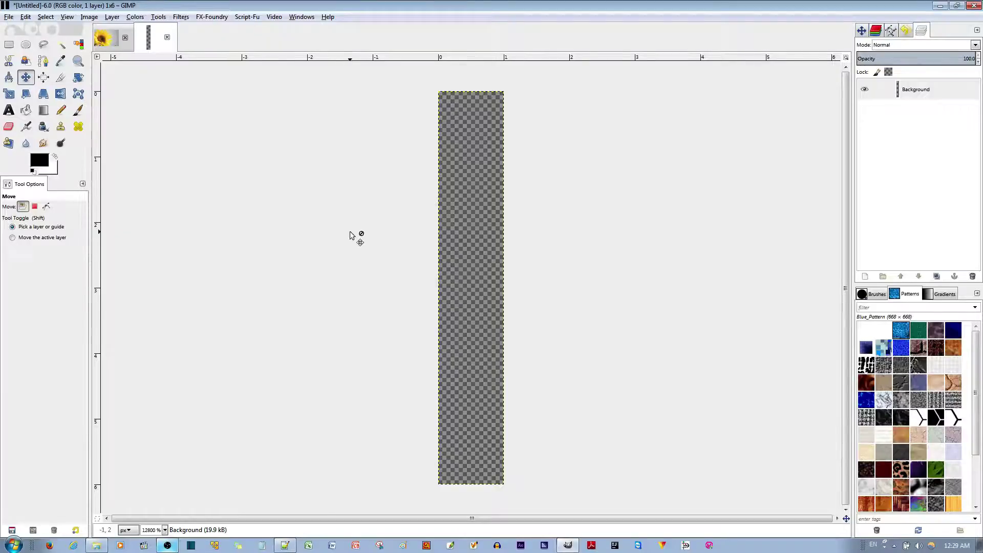
- Select the top three pixels and bucket-fill them with black
left_click(9, 44)
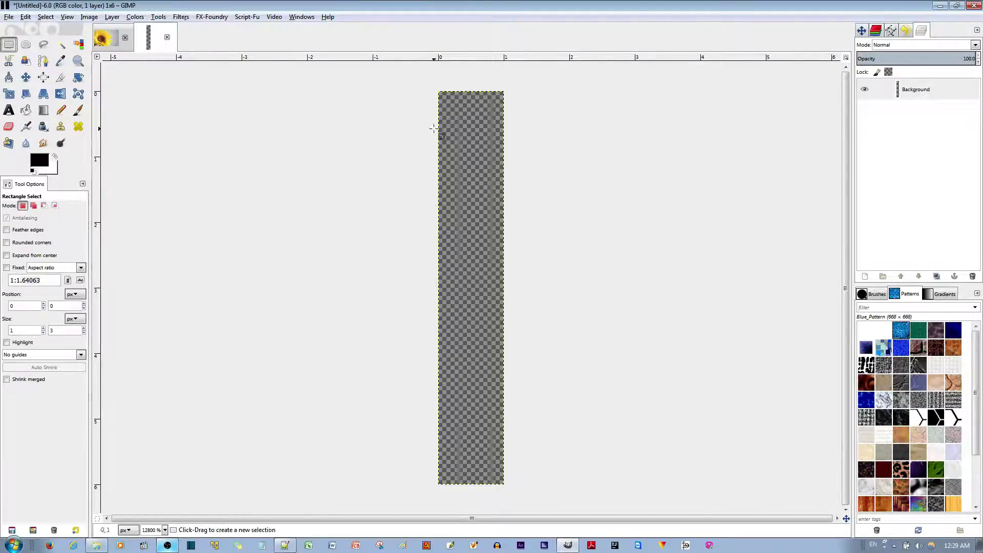
left_click_drag(436, 92, 503, 287)
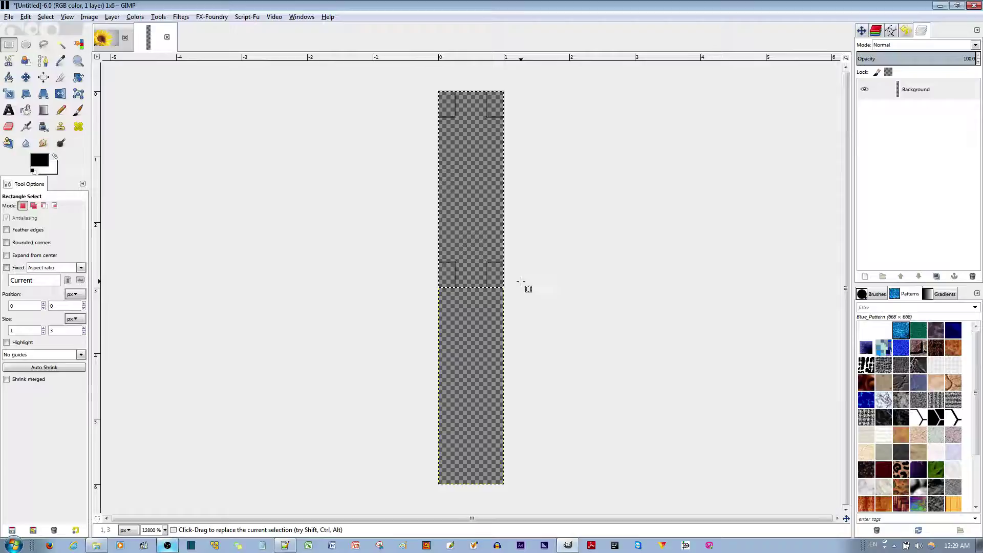
key("Return")
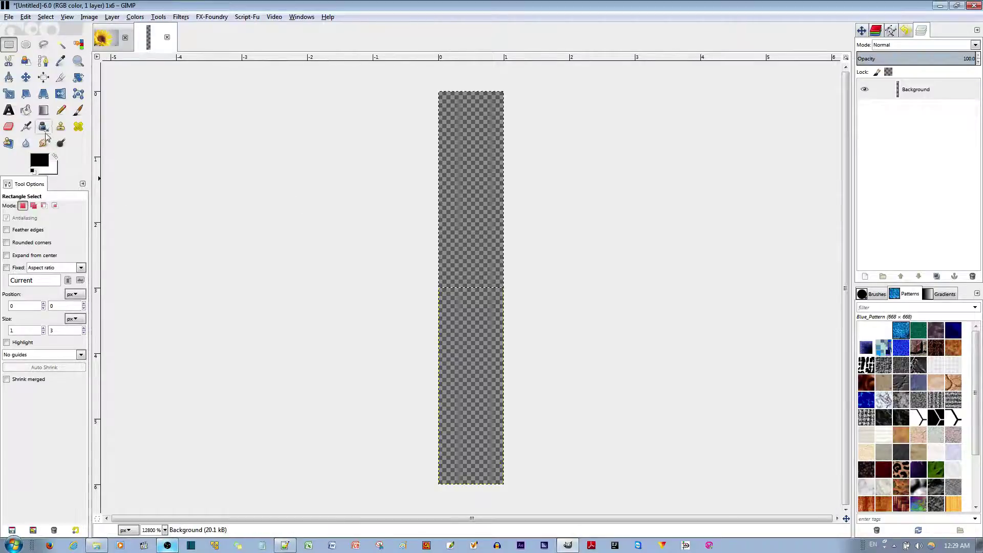
left_click(25, 110)
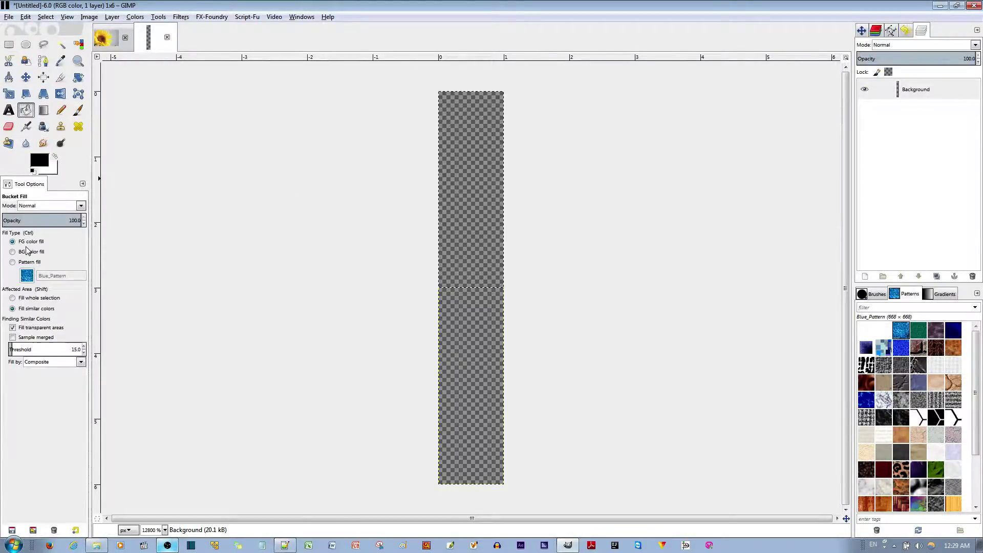
left_click(479, 175)
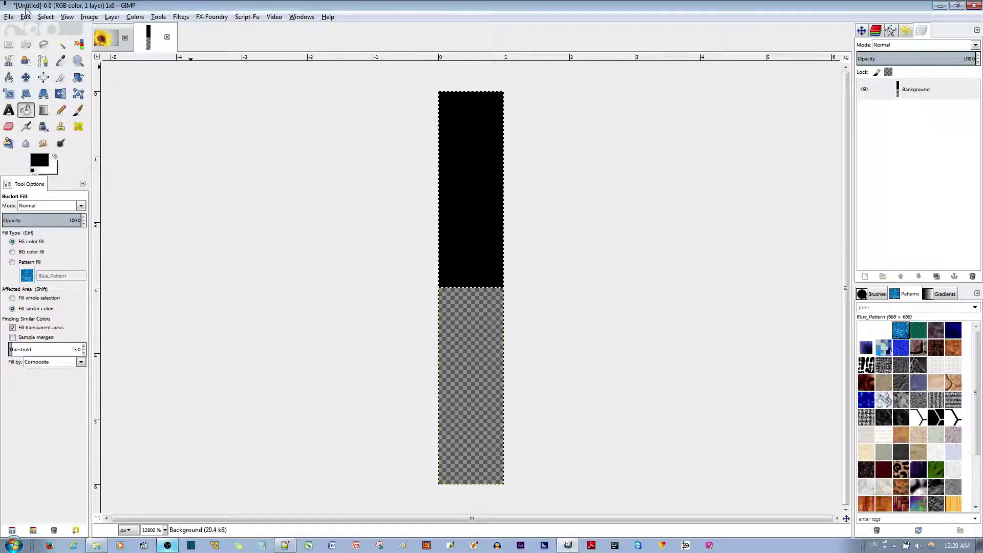
left_click(12, 16)
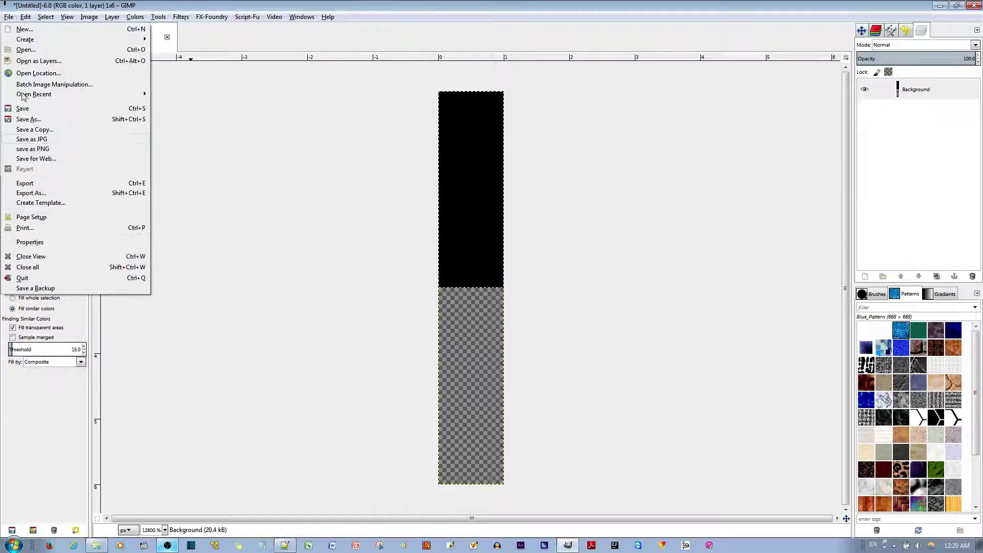
- Start exporting the image into the .gimp-2.8/patterns folder
left_click(30, 194)
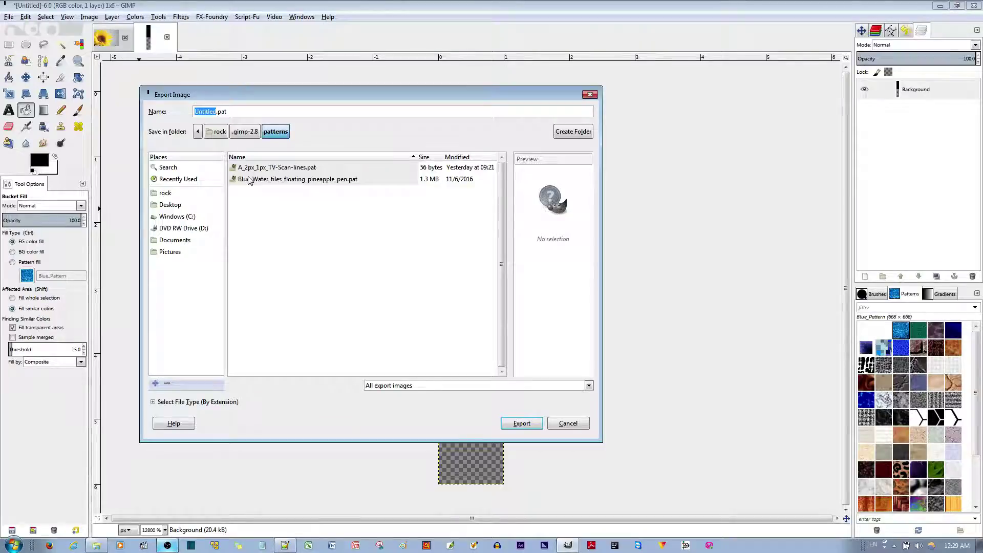
left_click(167, 193)
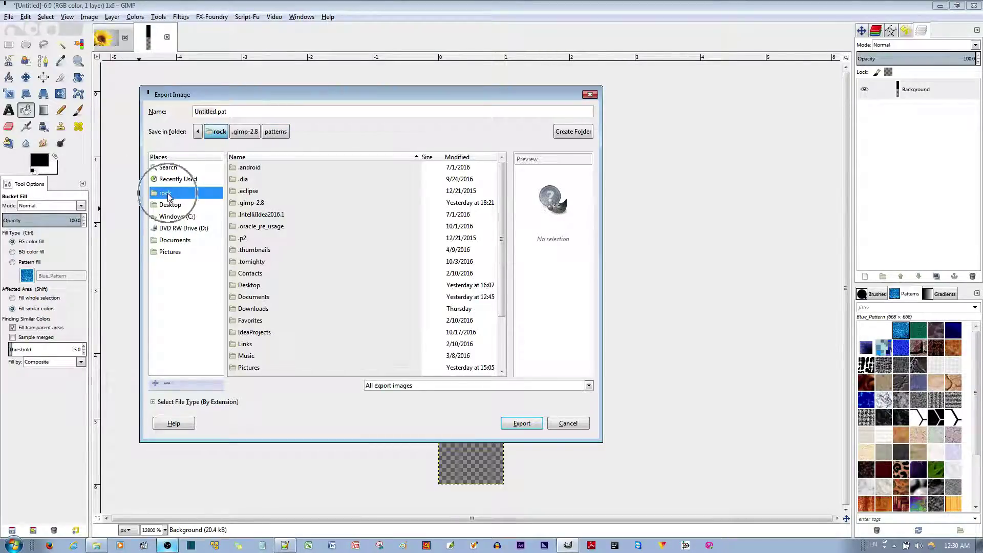
left_click(254, 208)
double_click(254, 203)
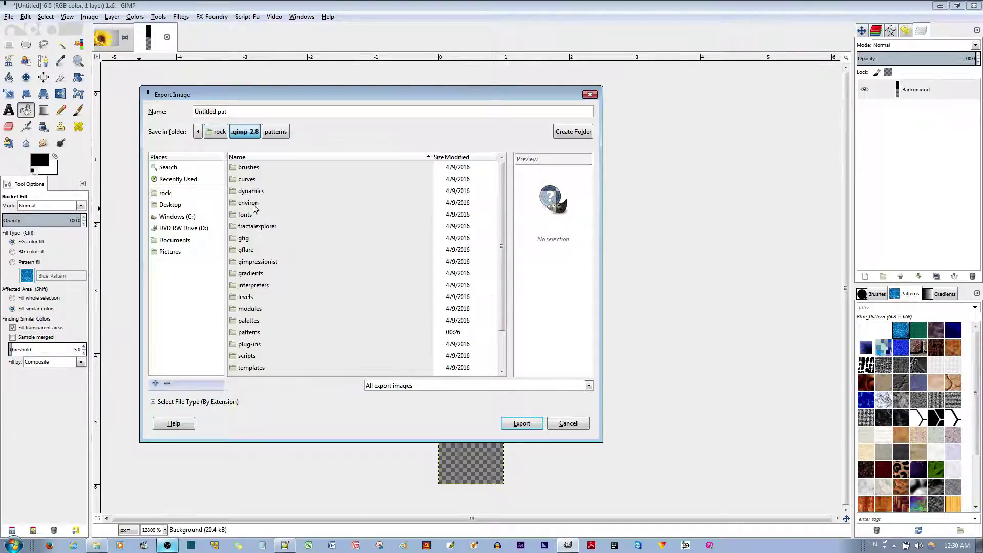
scroll(501, 274, "down", 2)
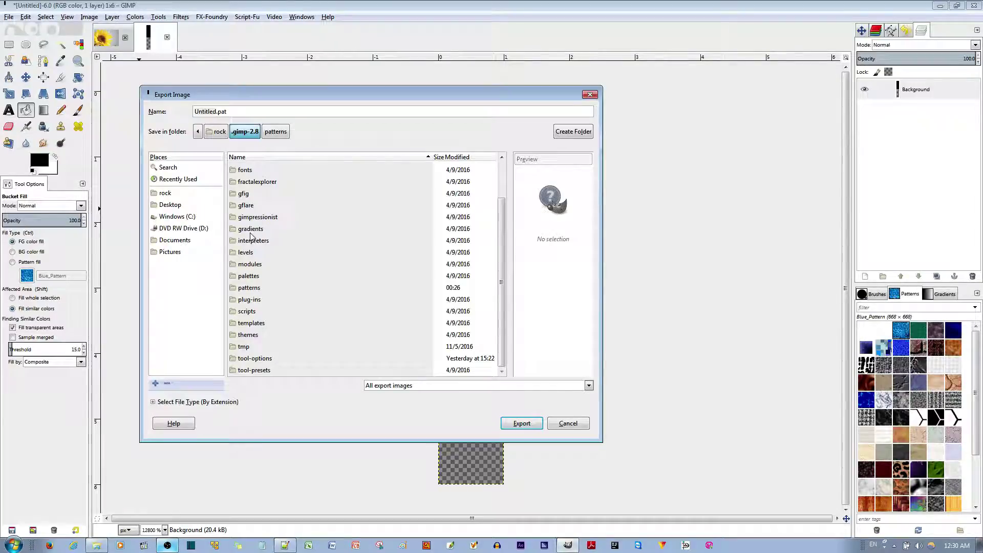
double_click(256, 289)
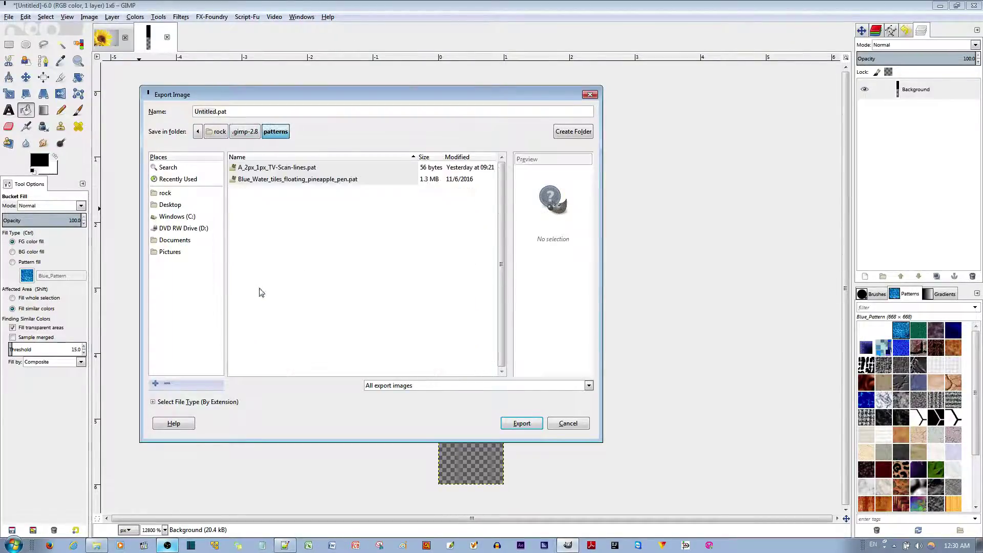
- Name the export file A_6px_1px_TV-Scan-lines.pat, based on the existing scan-lines pattern
left_click(279, 167)
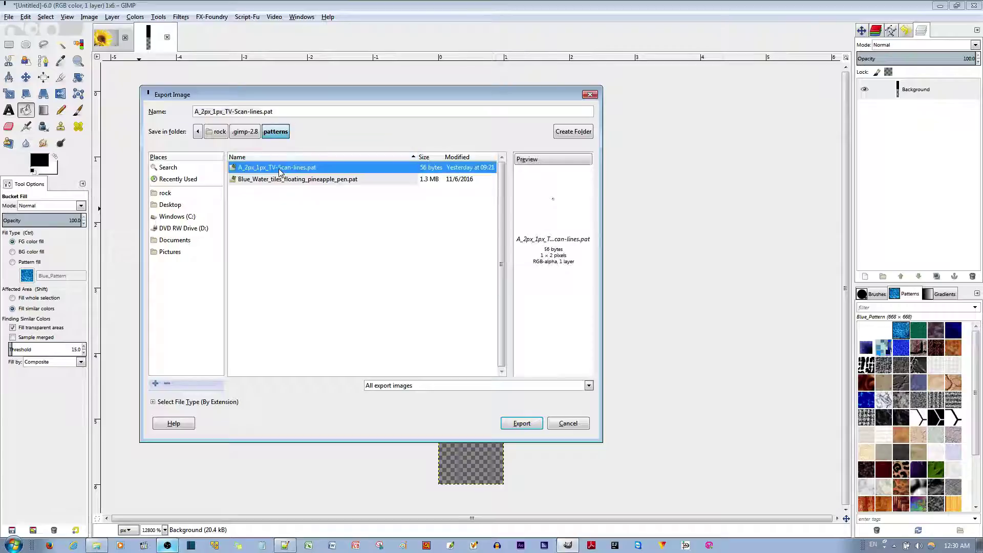
left_click(205, 112)
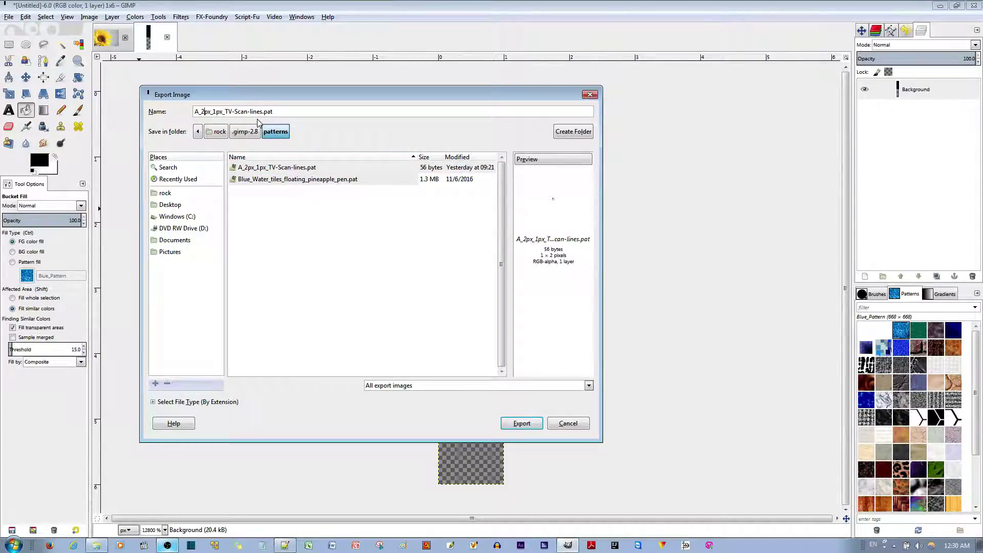
key("BackSpace")
type("6")
left_click_drag(263, 111, 195, 111)
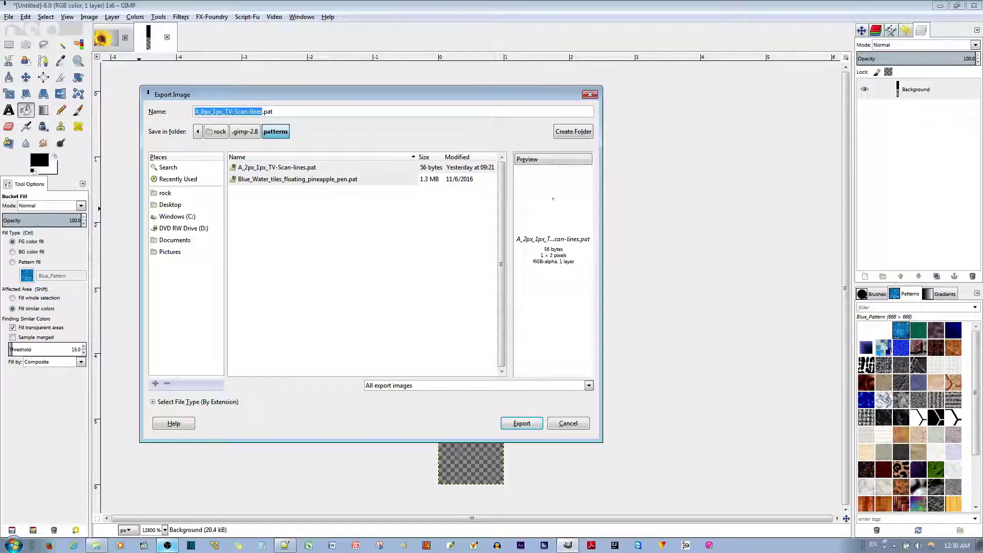
left_click(284, 112)
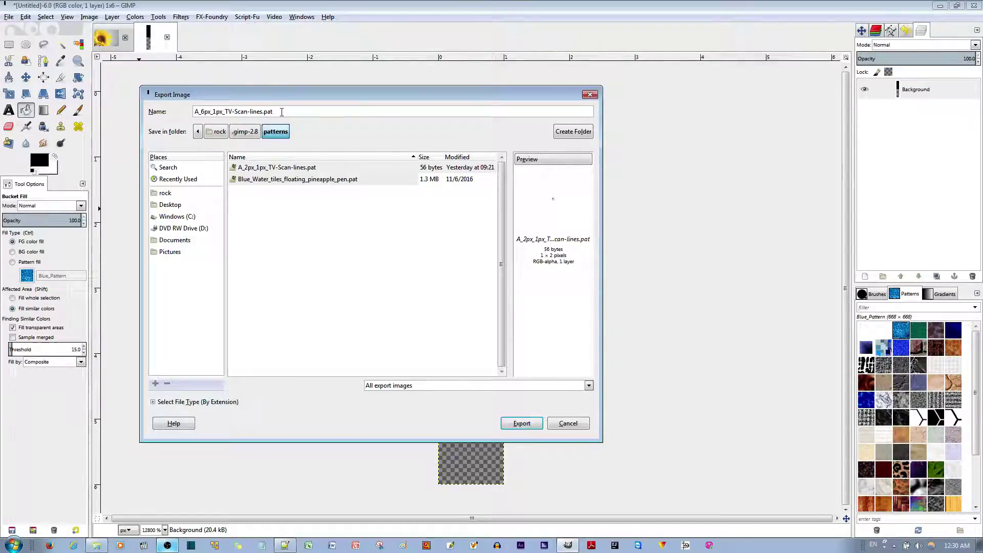
left_click_drag(264, 112, 262, 112)
left_click(520, 425)
- Export with the suggested description, refresh patterns, and select A_6px_1px_TV-Scan-lines
left_click(522, 424)
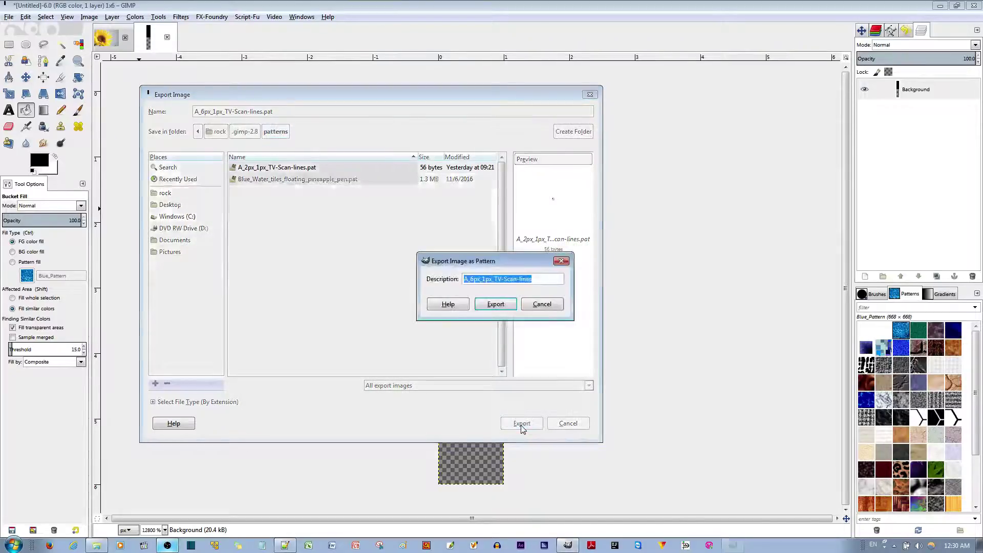
key("End")
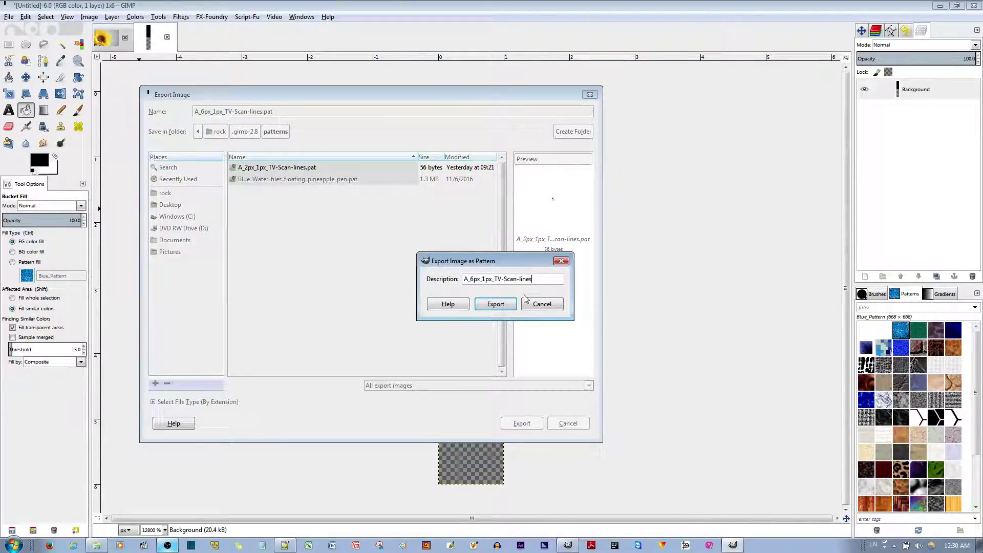
left_click(501, 308)
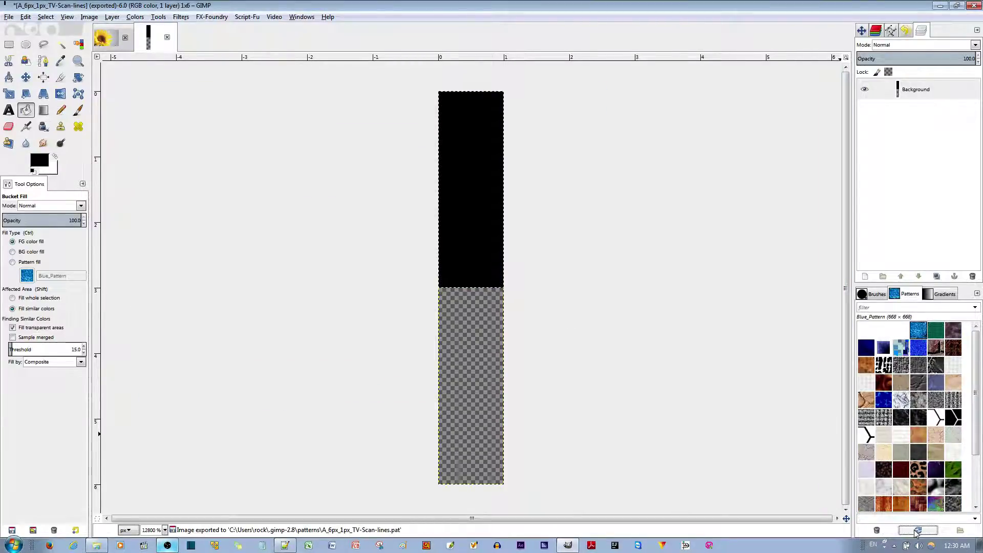
left_click(914, 531)
left_click(883, 330)
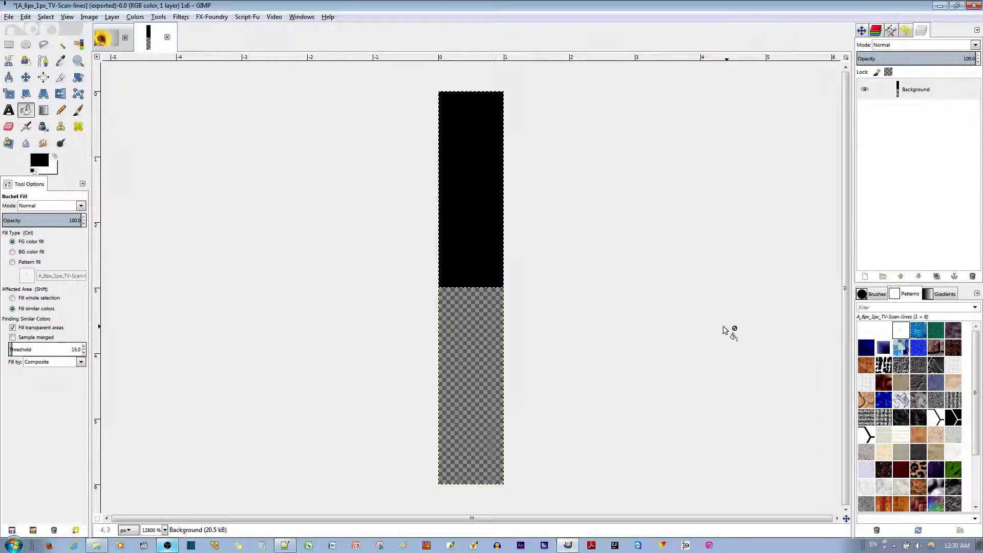
- In the sunflower photo, duplicate the sunflower layer and hide the top copy
left_click(104, 39)
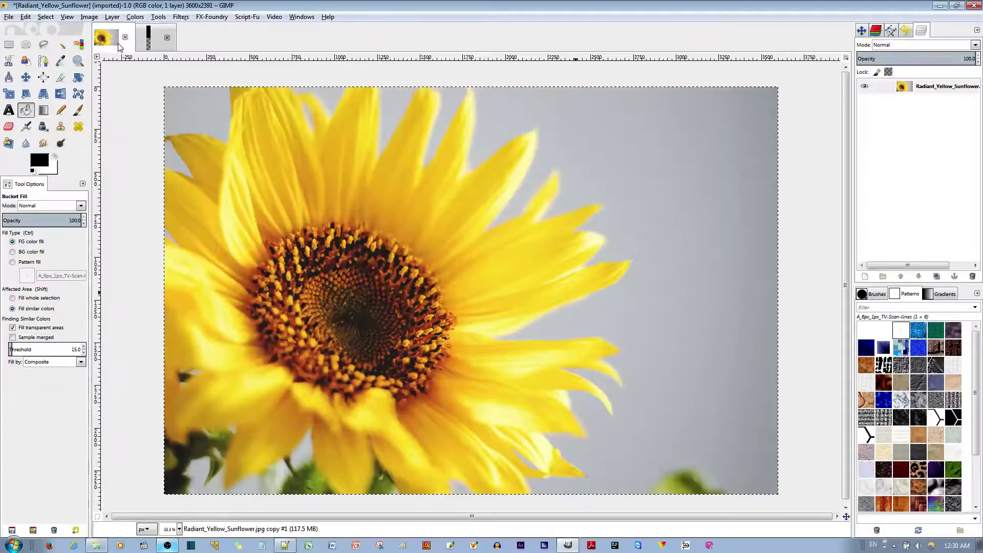
left_click(914, 88)
left_click(936, 277)
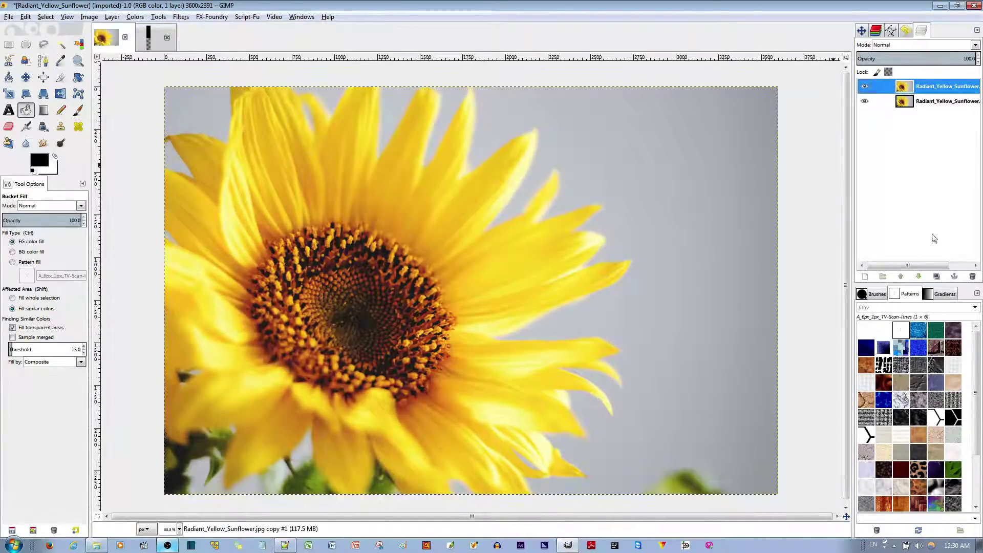
left_click(900, 101)
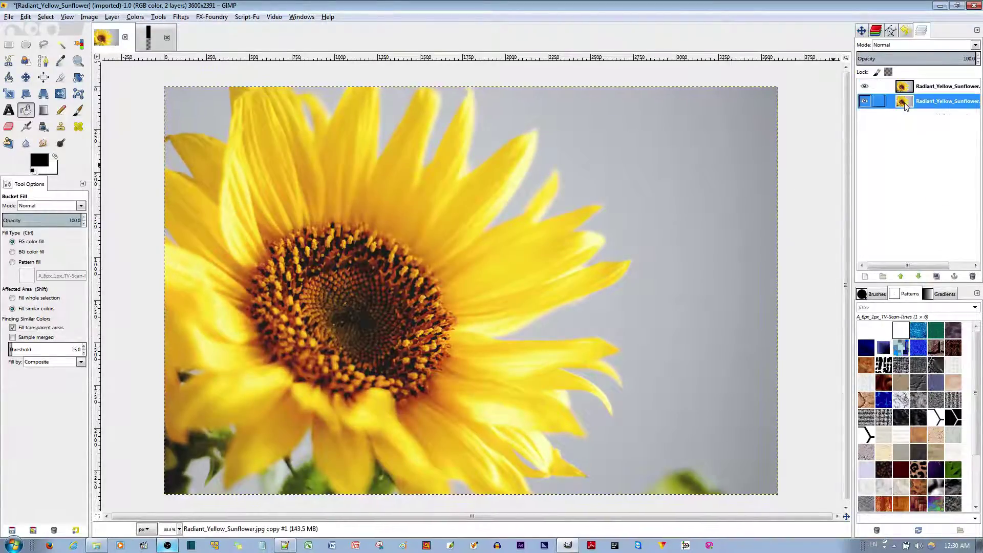
left_click(865, 86)
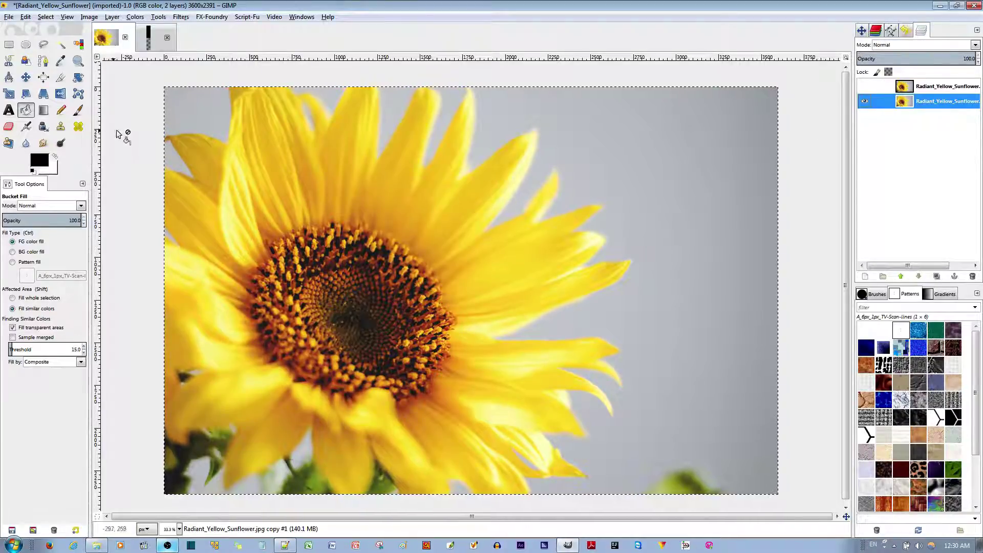
- Add an alpha channel to the bottom layer and clear it to full transparency
left_click(25, 77)
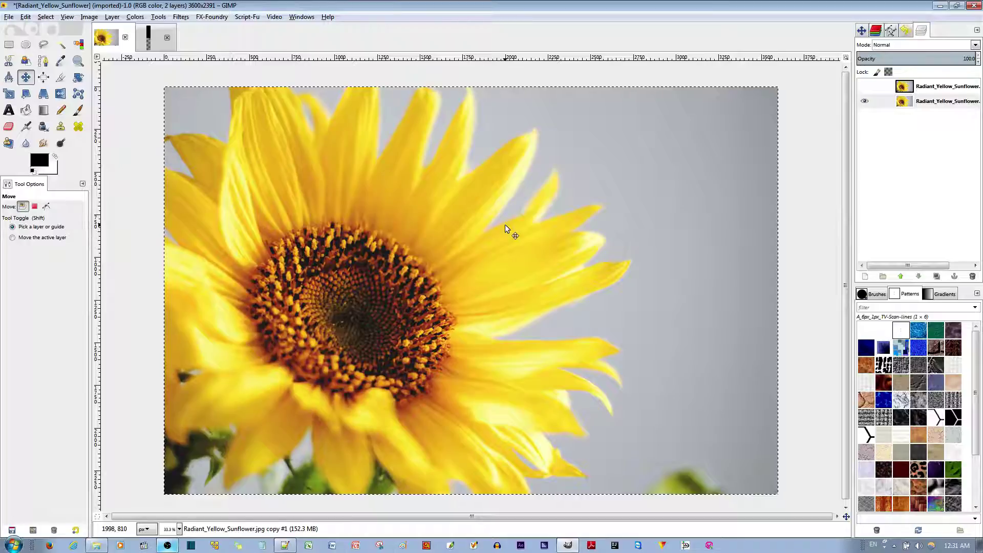
key("Delete")
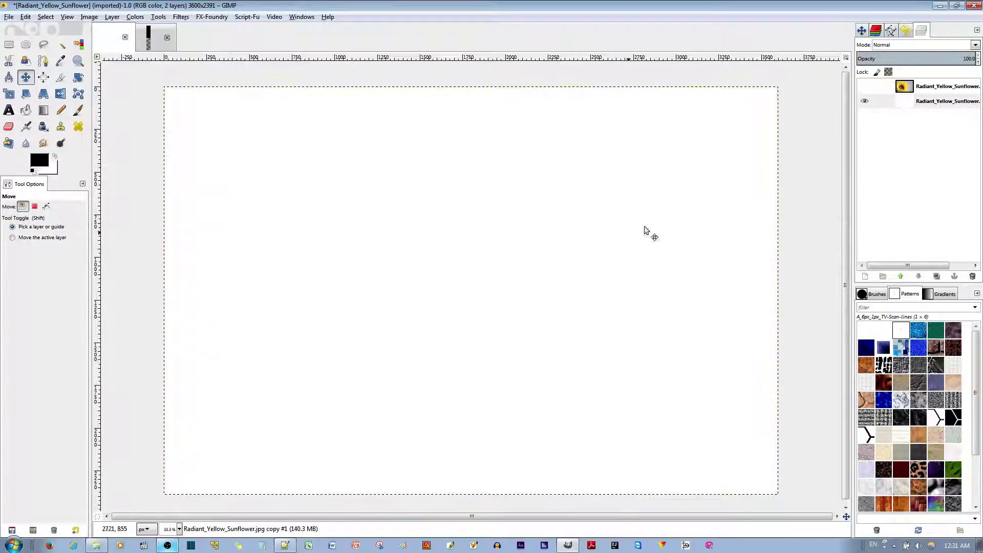
right_click(903, 102)
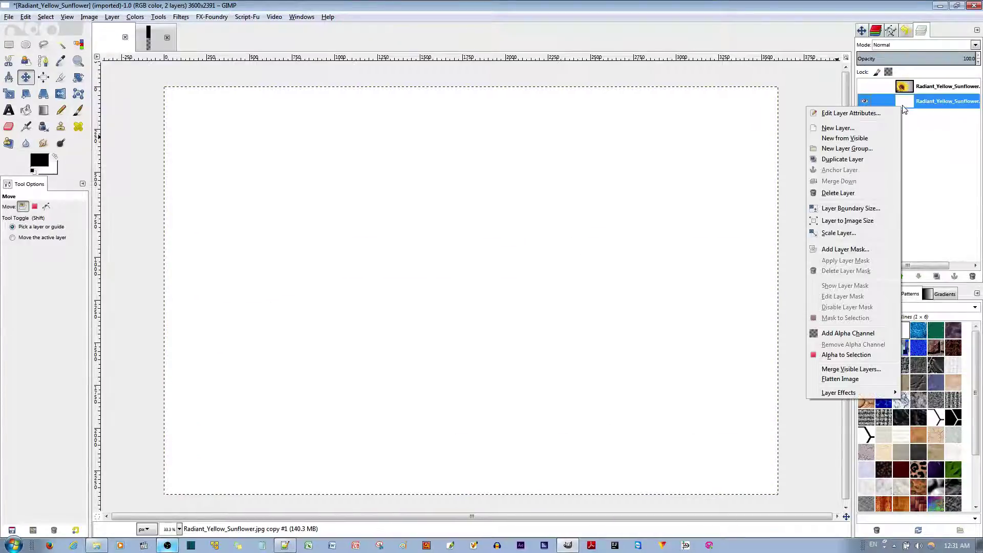
left_click(837, 333)
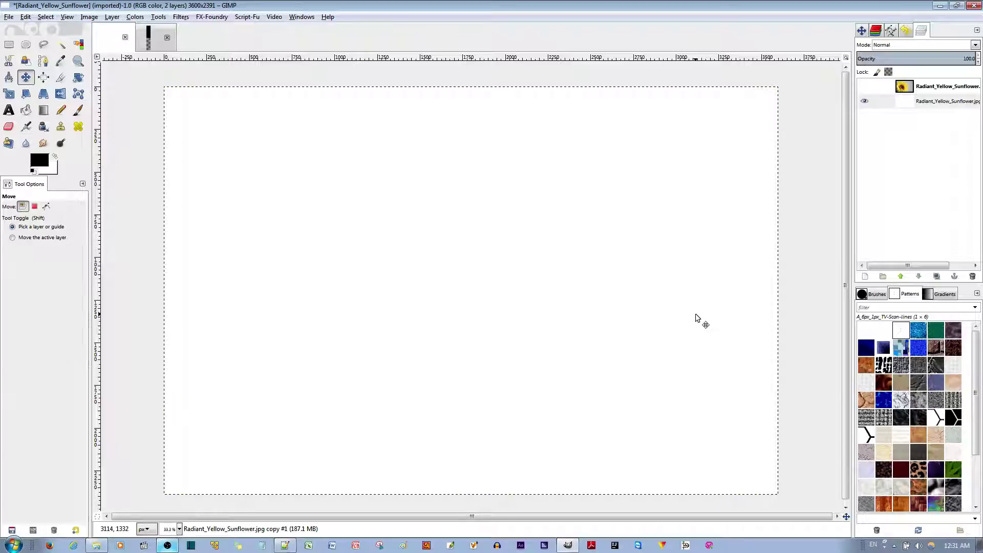
key("Delete")
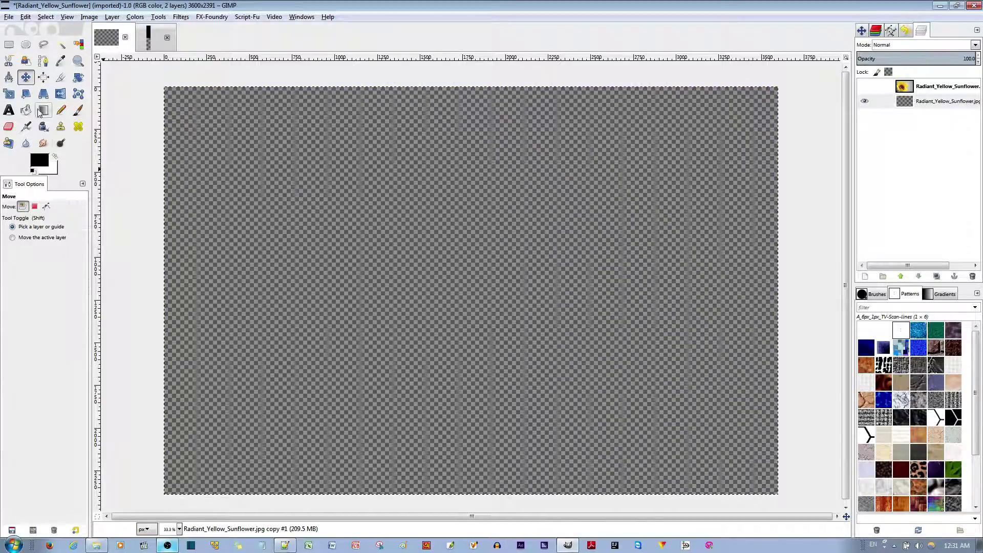
- Fill the transparent layer with the scan-line pattern using a pattern bucket fill
left_click(26, 110)
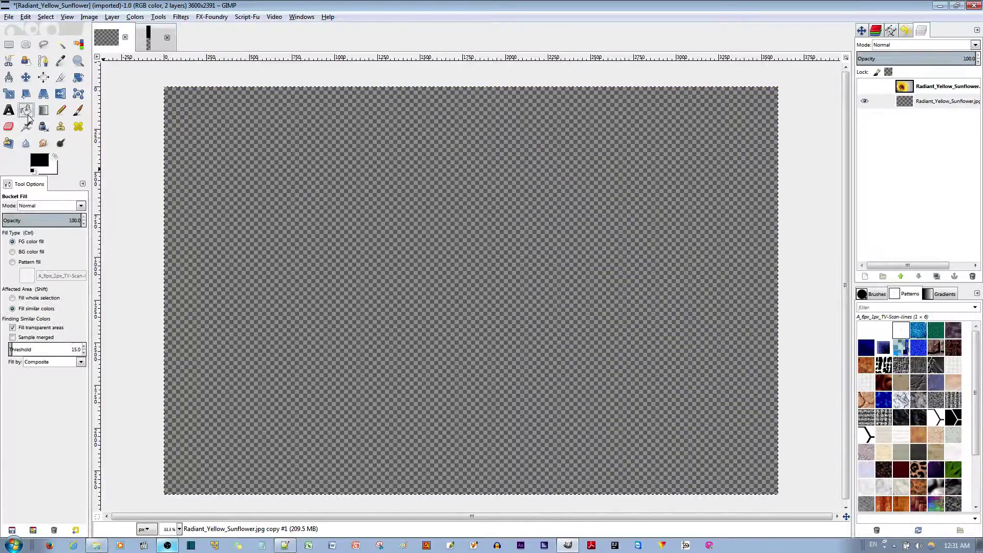
left_click(12, 262)
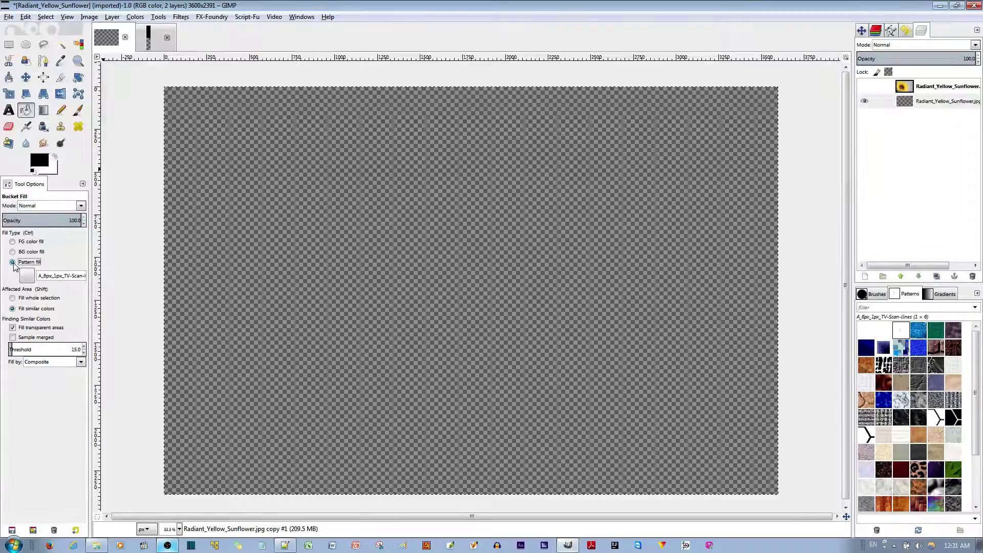
left_click(466, 253)
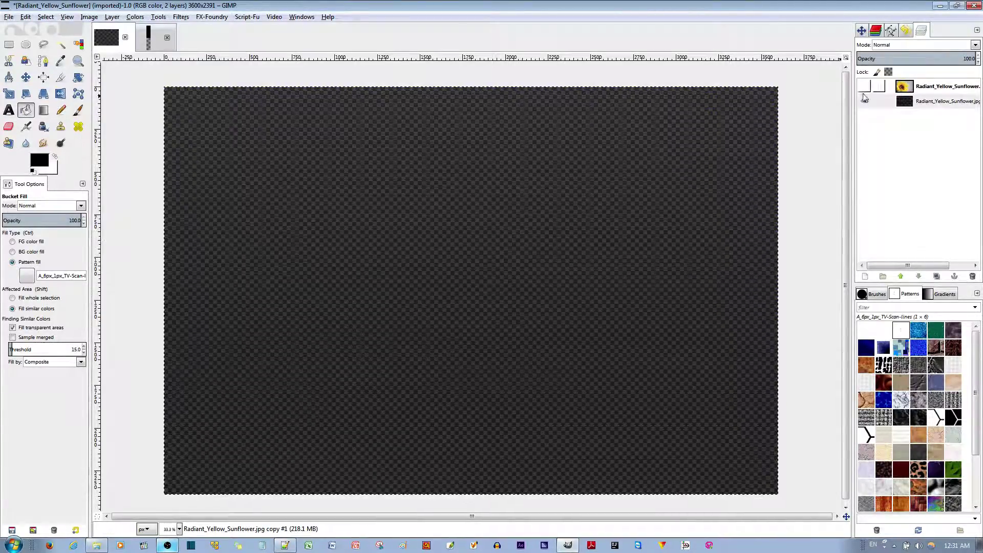
- Move the scan-line layer above the now-visible sunflower and set it to Soft light
mouse_move(905, 101)
left_mouse_down()
mouse_move(911, 107)
mouse_move(908, 88)
left_mouse_up()
left_click(864, 101)
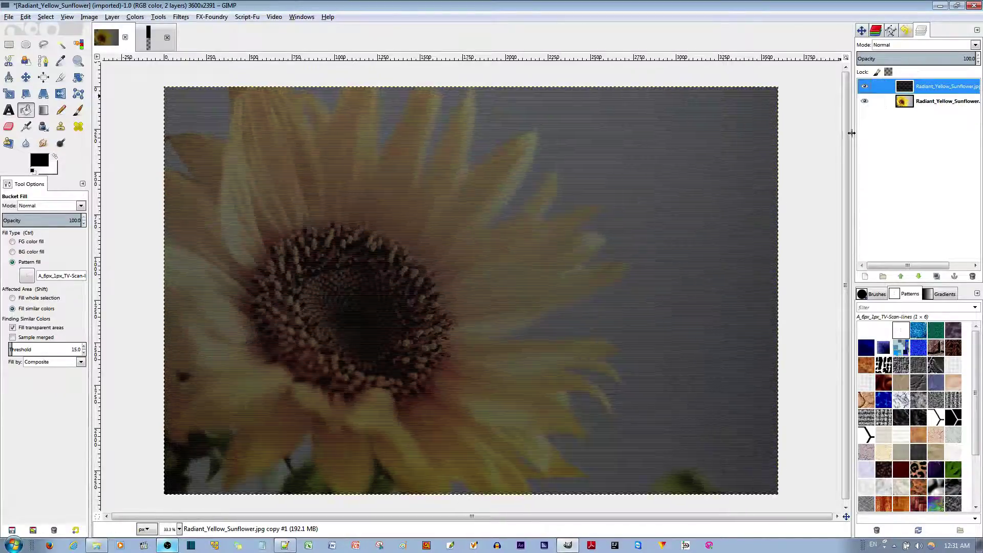
left_click(974, 45)
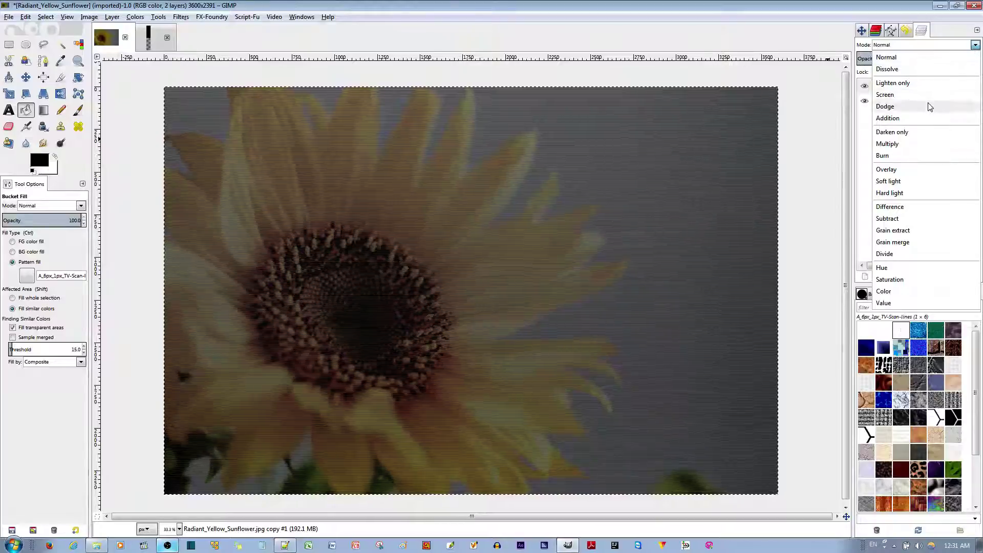
left_click(898, 182)
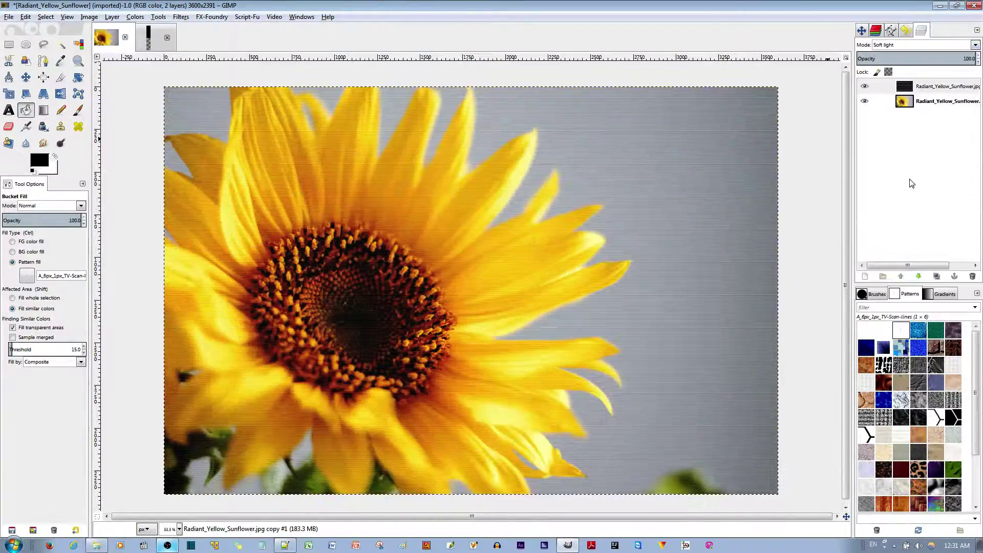